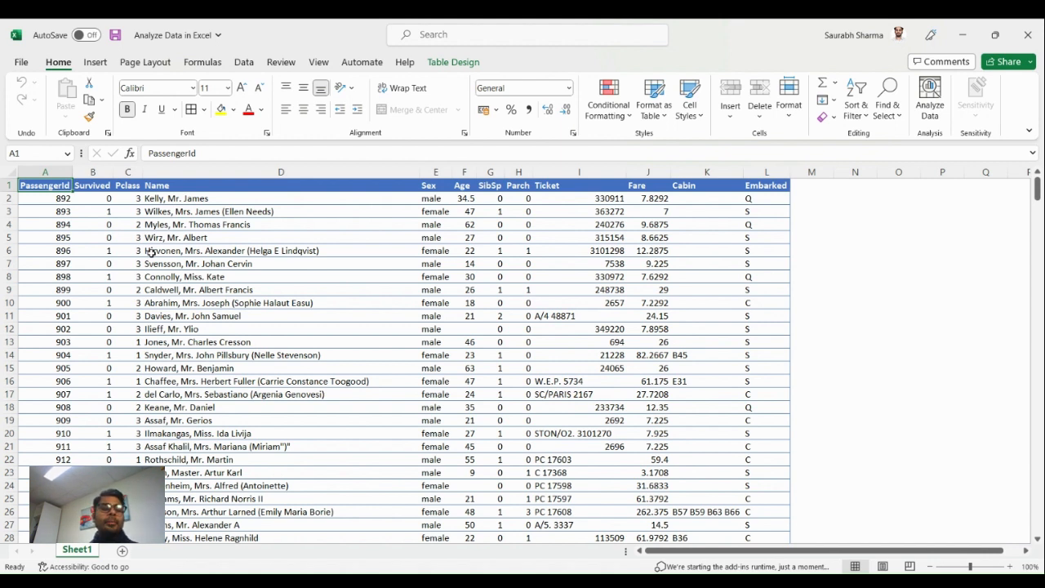
Step: Look over the passenger table's column headers from PassengerId to Sex and check how far its rows extend
{"action": "key", "text": "Right"}
{"action": "key", "text": "Right"}
{"action": "key", "text": "Right"}
{"action": "key", "text": "Right"}
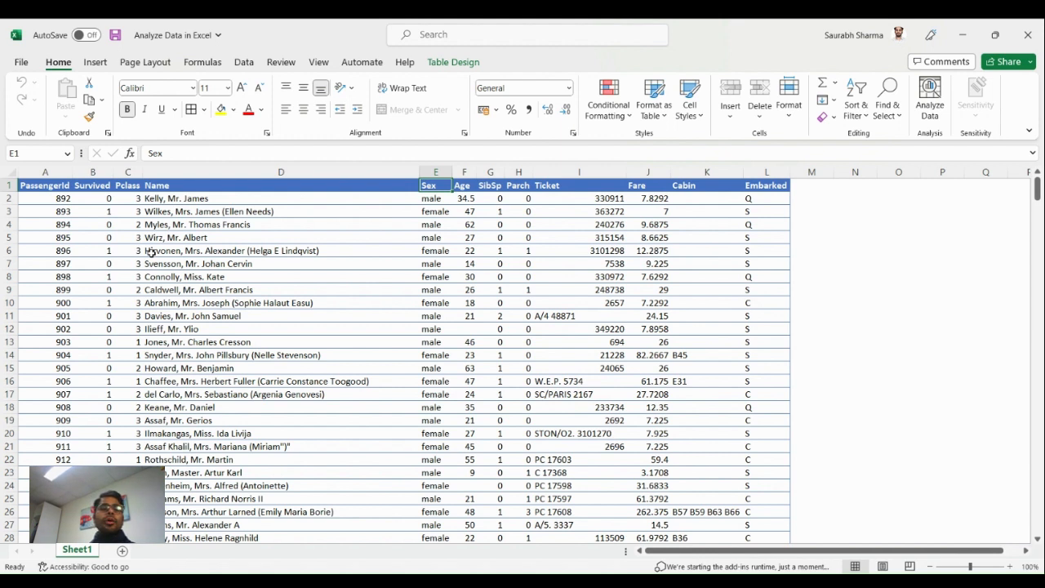
{"action": "key", "text": "Left"}
{"action": "key", "text": "Left"}
{"action": "key", "text": "Left"}
{"action": "key", "text": "Left"}
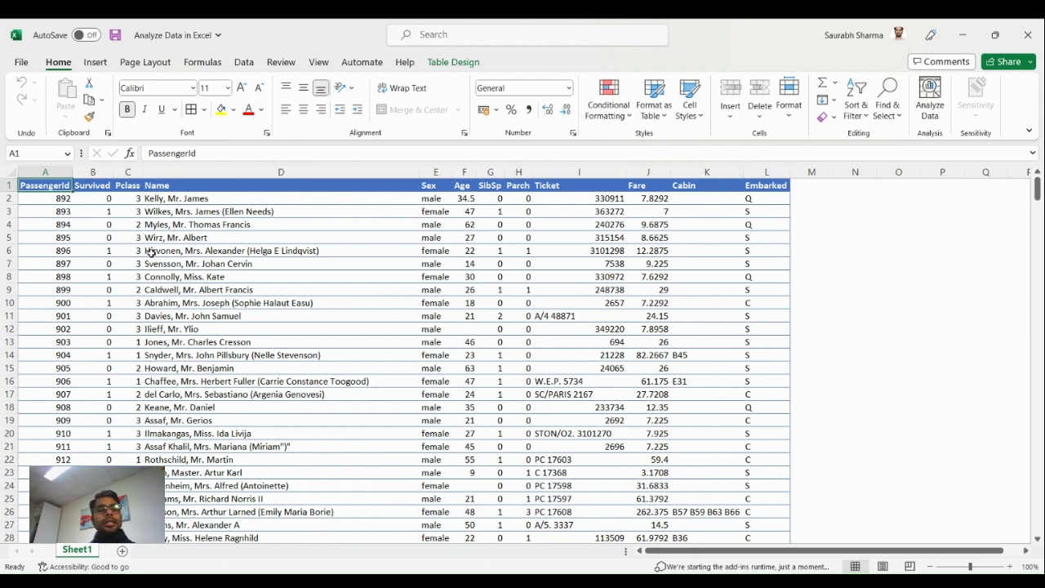
{"action": "key", "text": "ctrl+Down"}
{"action": "key", "text": "ctrl+Up"}
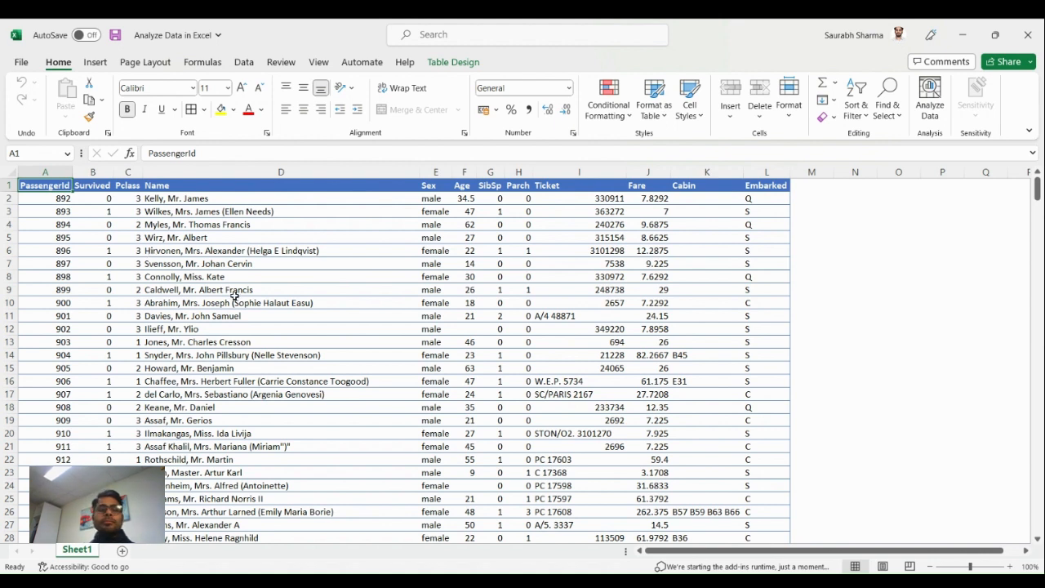
{"action": "left_click", "coordinate": [92, 60]}
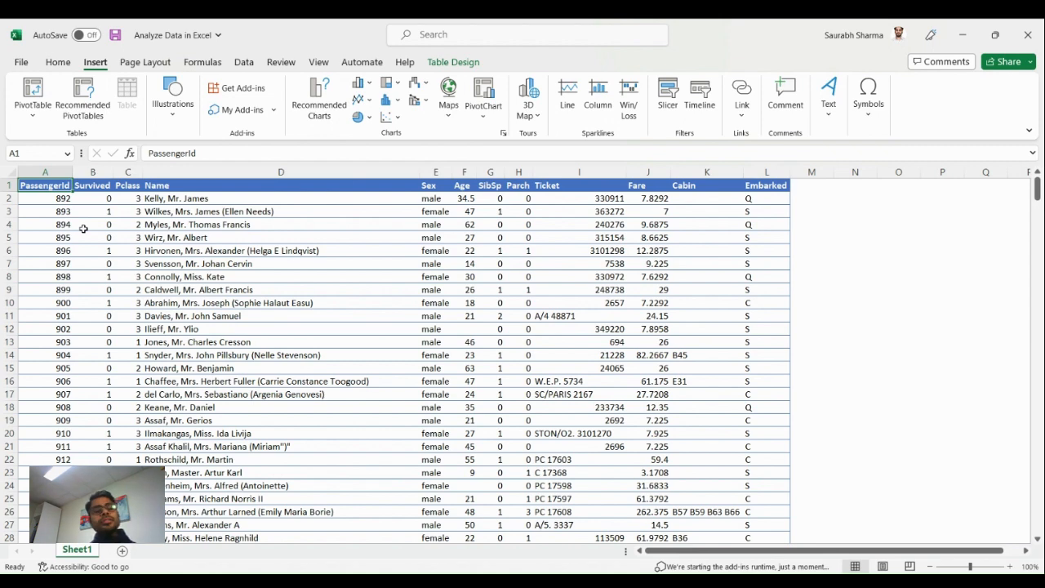
{"action": "left_click", "coordinate": [135, 265]}
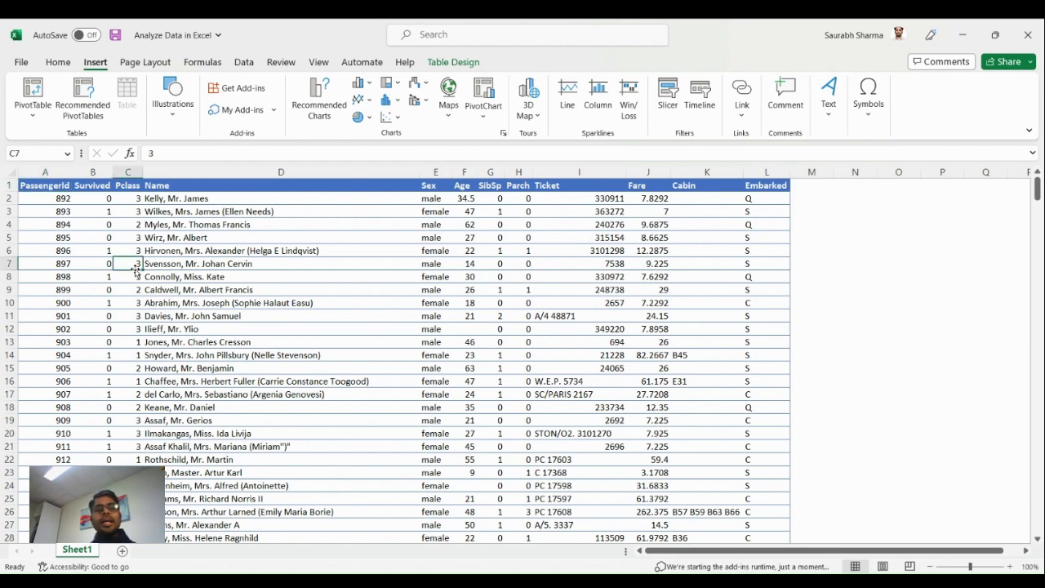
{"action": "left_click", "coordinate": [452, 65]}
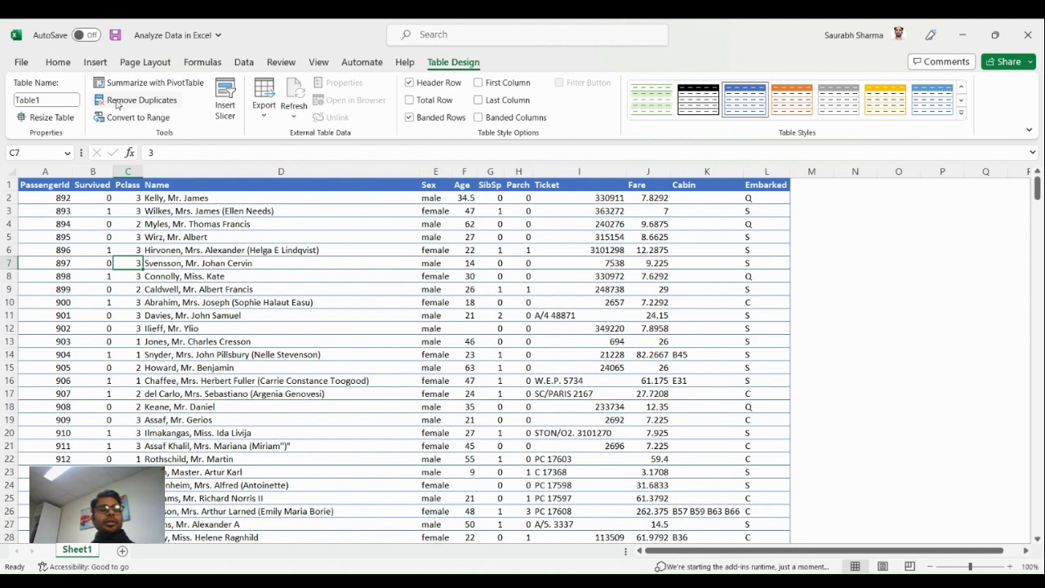
{"action": "left_click", "coordinate": [95, 64]}
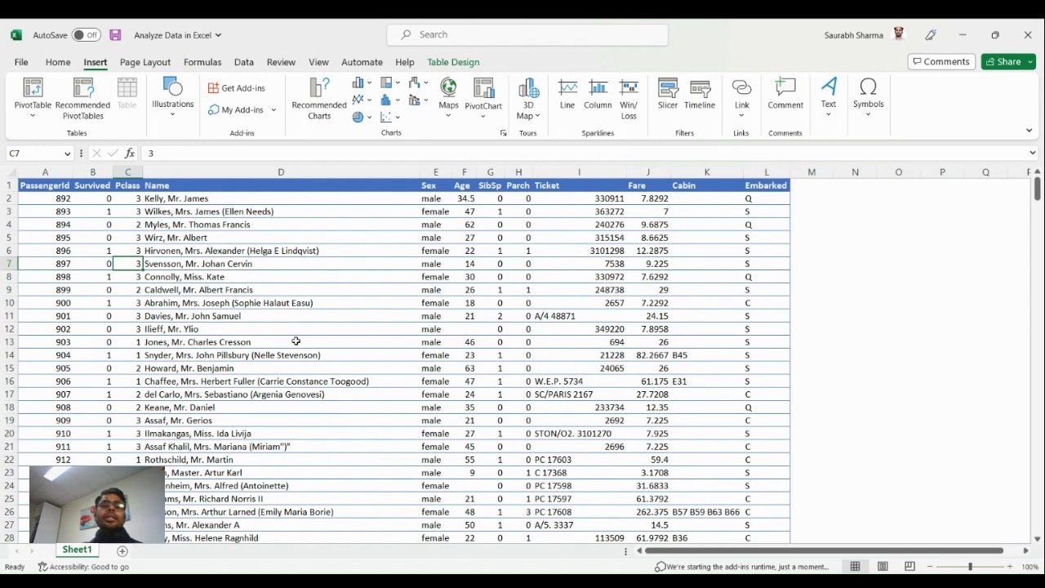
Step: Run Analyze Data on the passenger table, ask the suggested question "Percentage distribution of 'Embarked'" and insert its answer as a PivotChart
{"action": "left_click", "coordinate": [58, 62]}
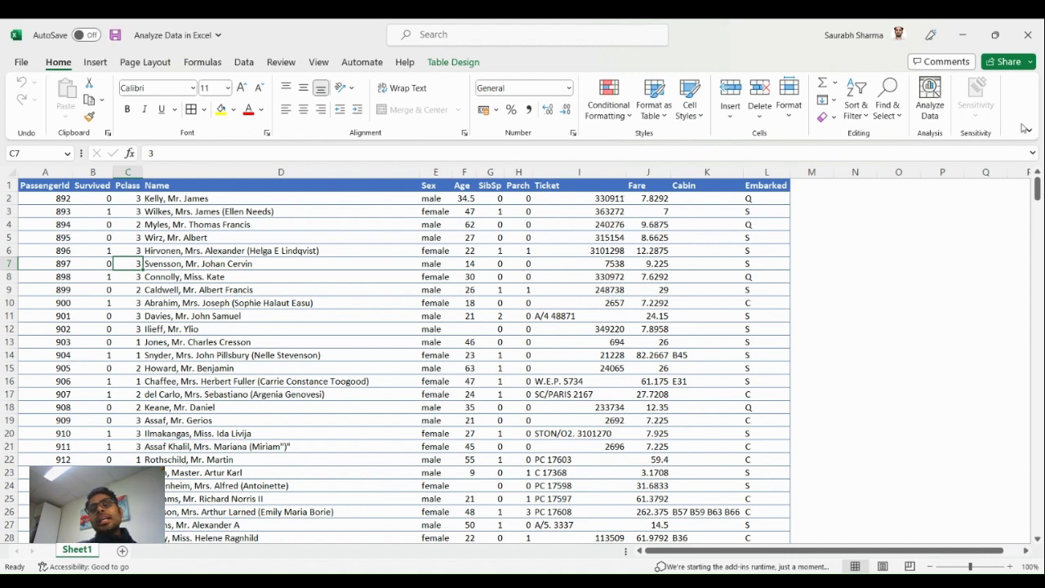
{"action": "left_click", "coordinate": [930, 102]}
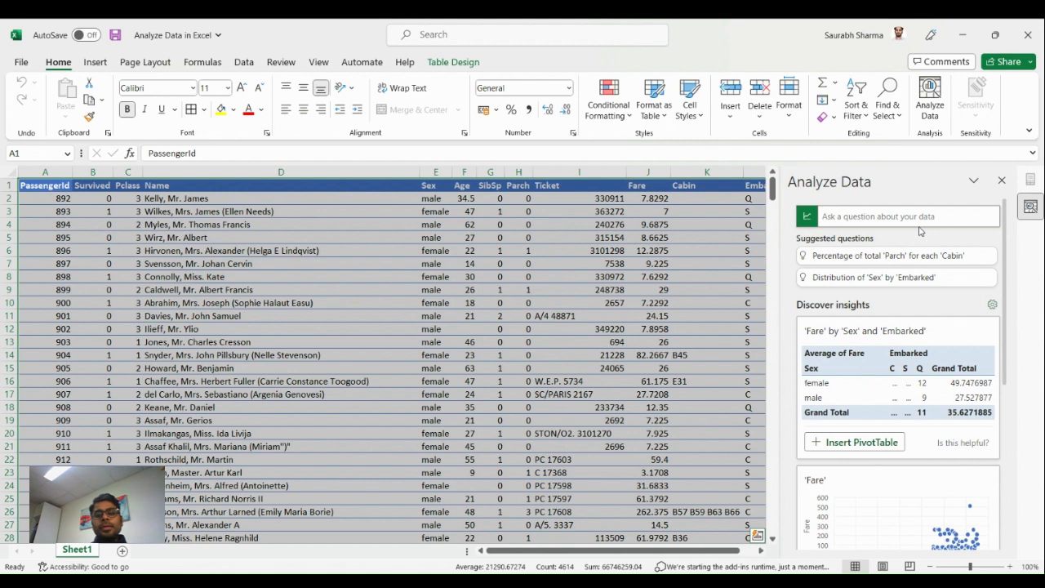
{"action": "left_click", "coordinate": [887, 221]}
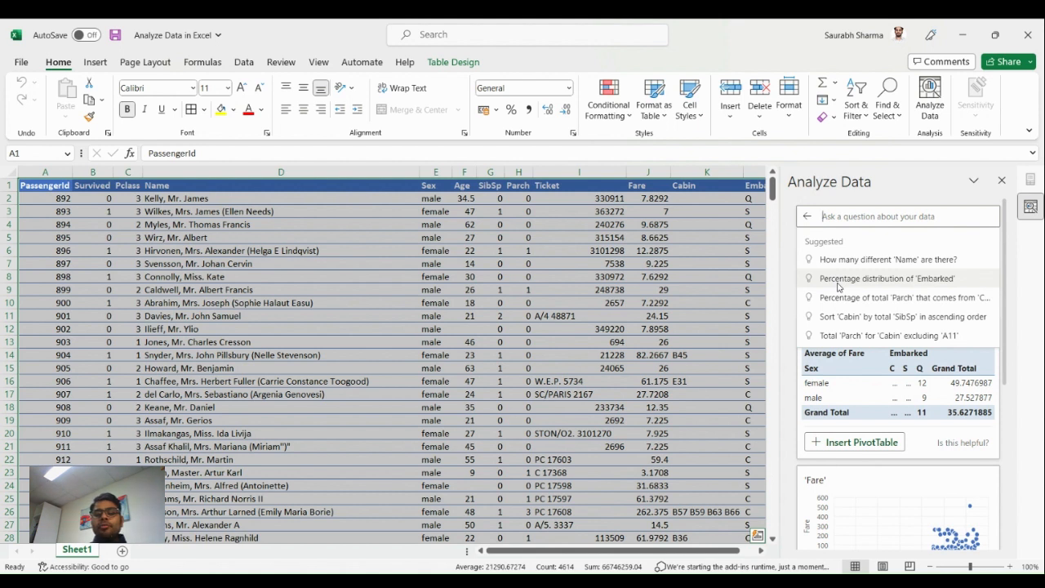
{"action": "left_click", "coordinate": [838, 279]}
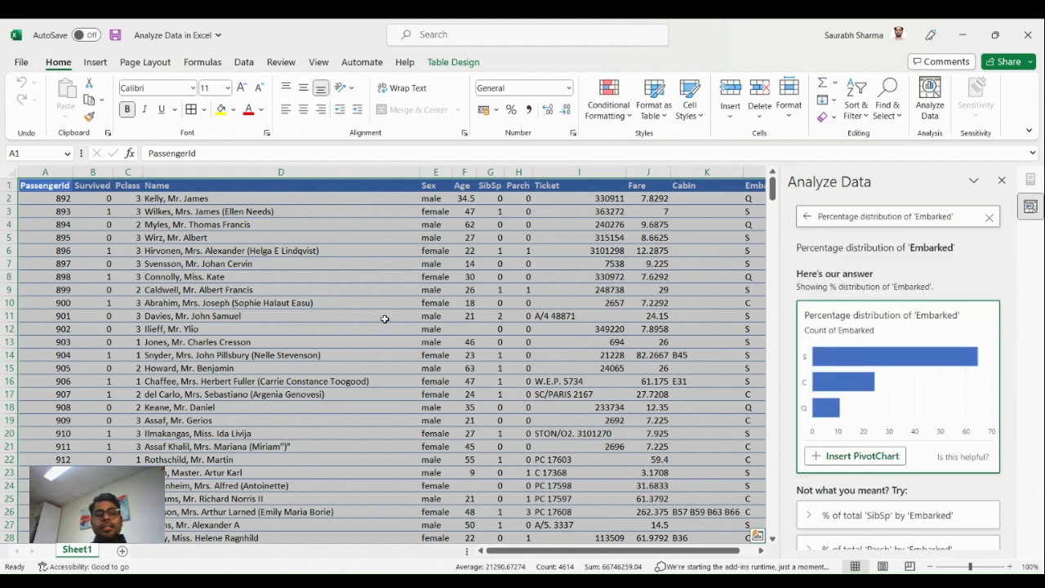
{"action": "left_click", "coordinate": [868, 455]}
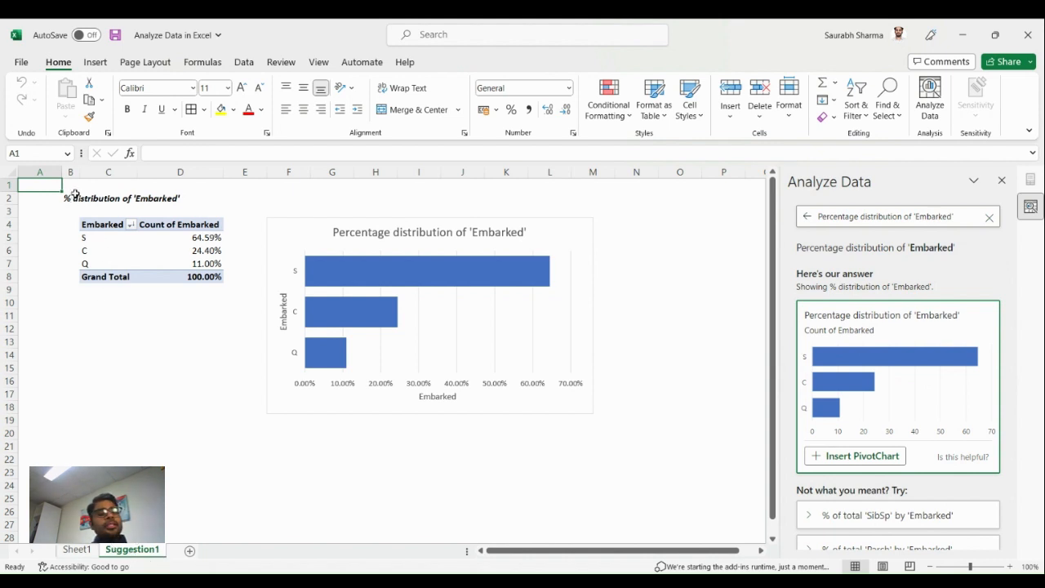
Step: Review the heading, pivot table and chart for the percentage distribution of Embarked on the Suggestion1 sheet
{"action": "left_click", "coordinate": [110, 196]}
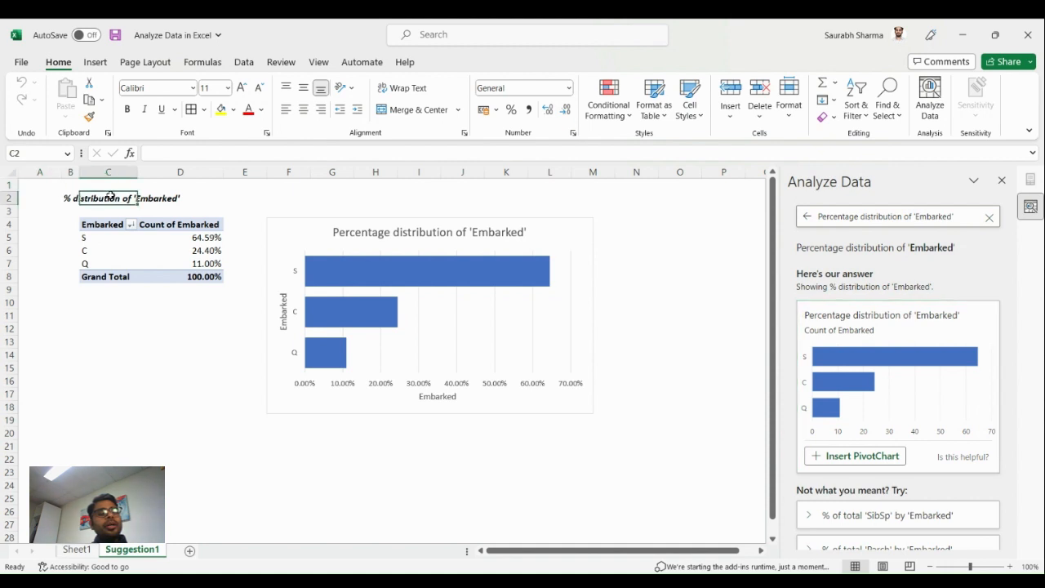
{"action": "left_click", "coordinate": [130, 262]}
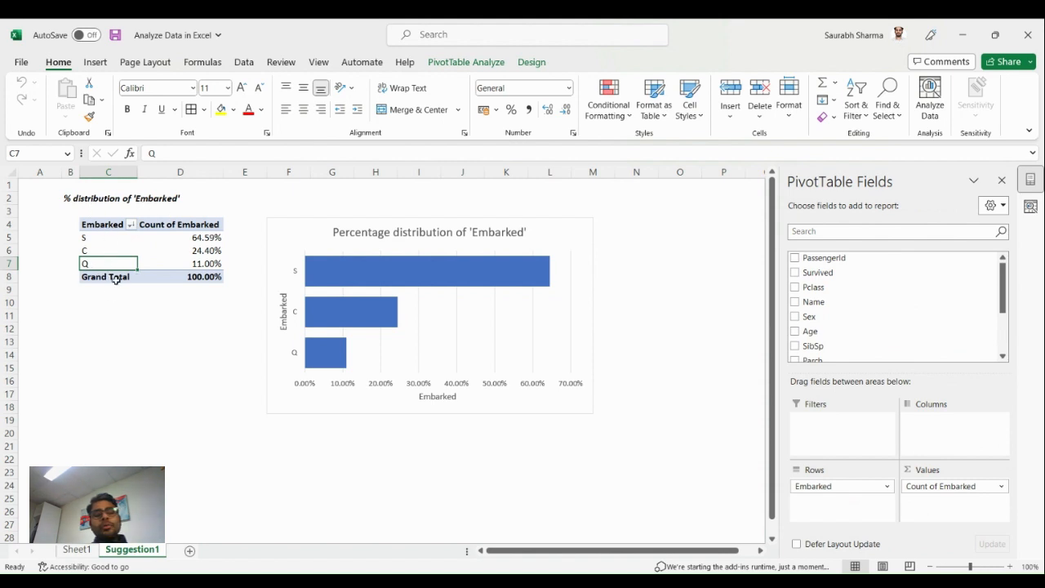
{"action": "left_click", "coordinate": [202, 249]}
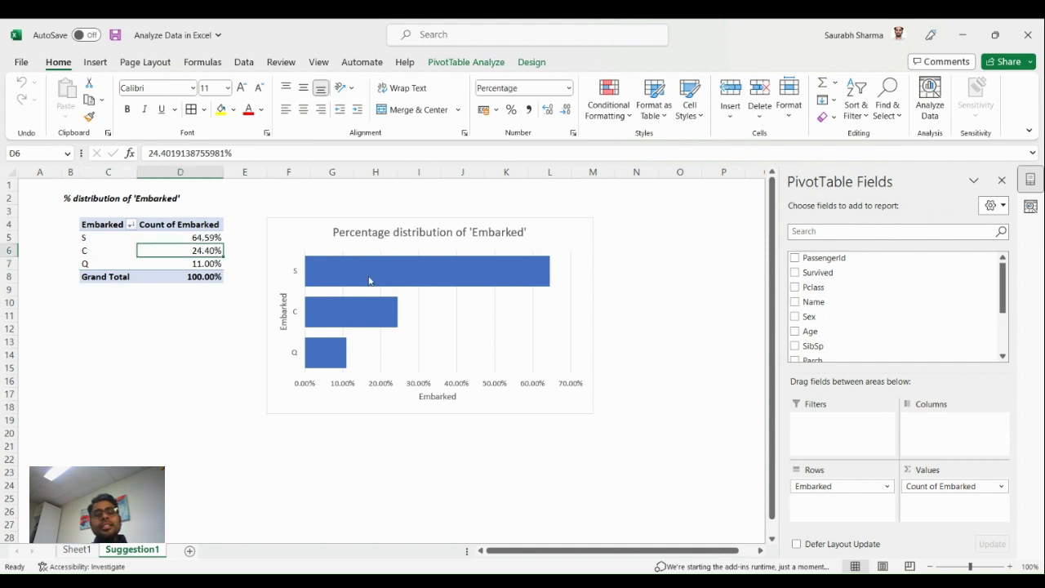
{"action": "left_click", "coordinate": [383, 230]}
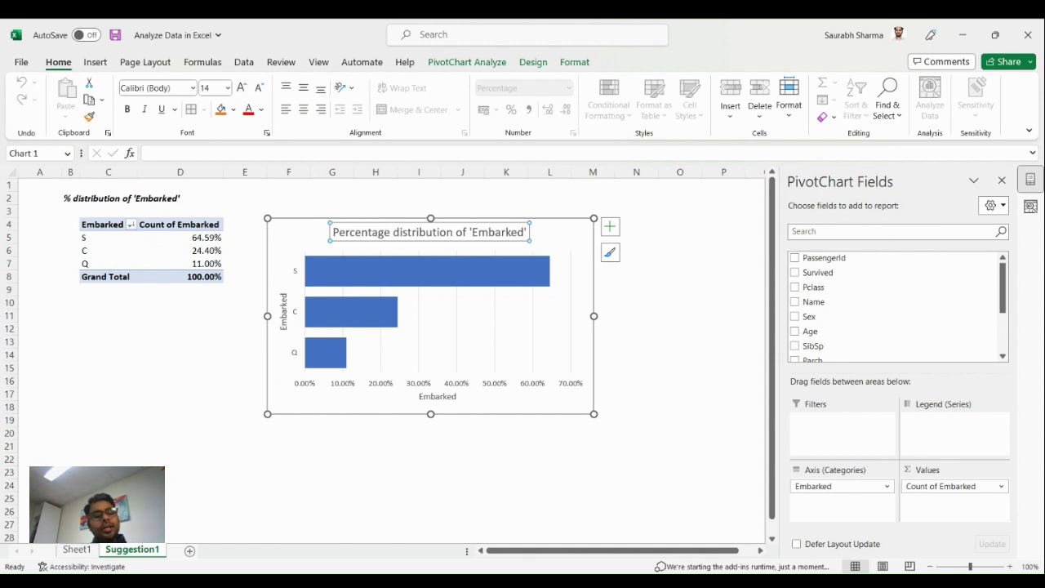
Step: Go back to Sheet1, leave the answered question and open the field selection settings for Discover insights
{"action": "left_click", "coordinate": [82, 551]}
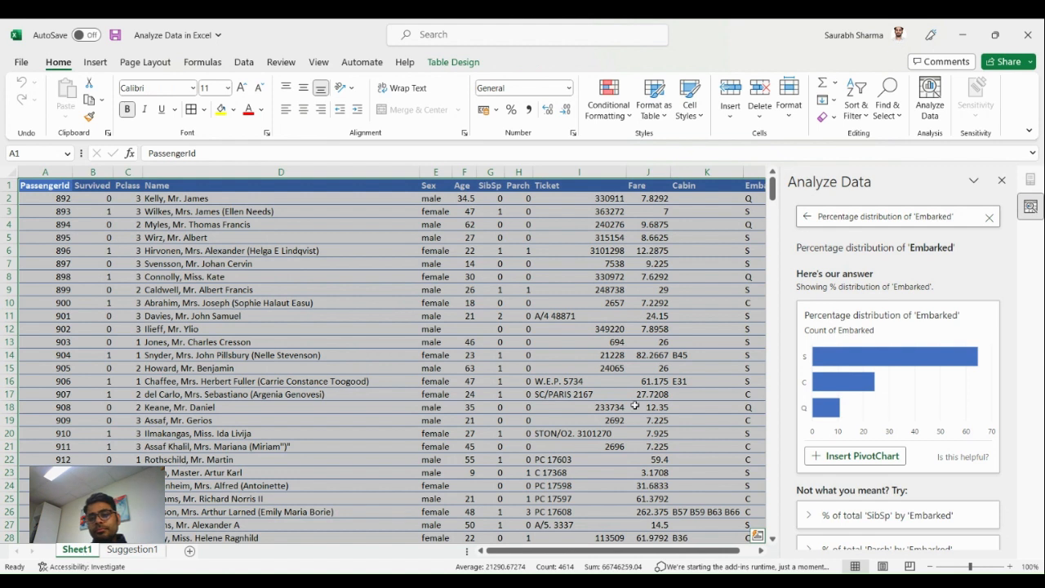
{"action": "left_click", "coordinate": [808, 217]}
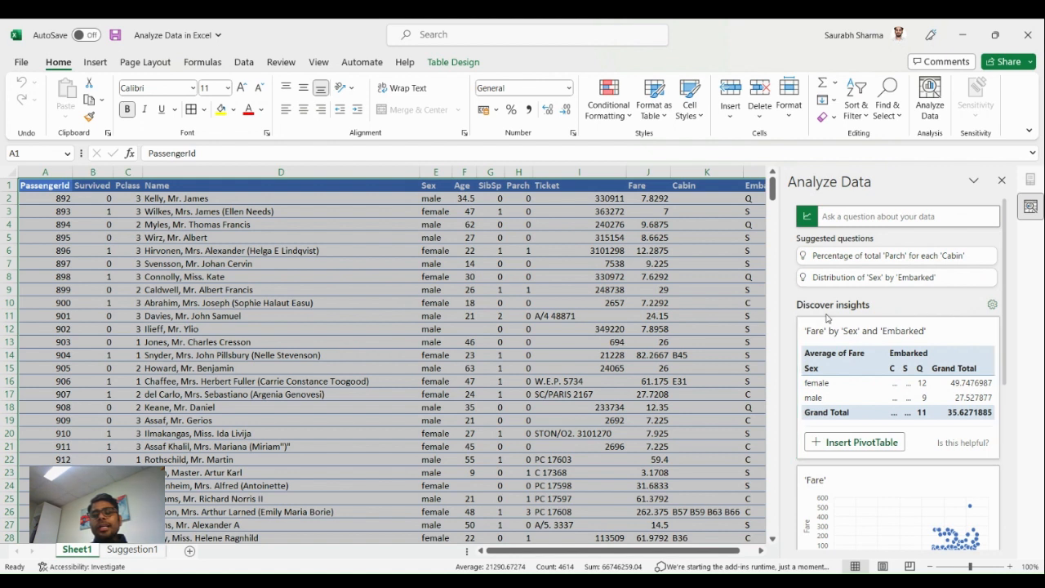
{"action": "left_click", "coordinate": [992, 303]}
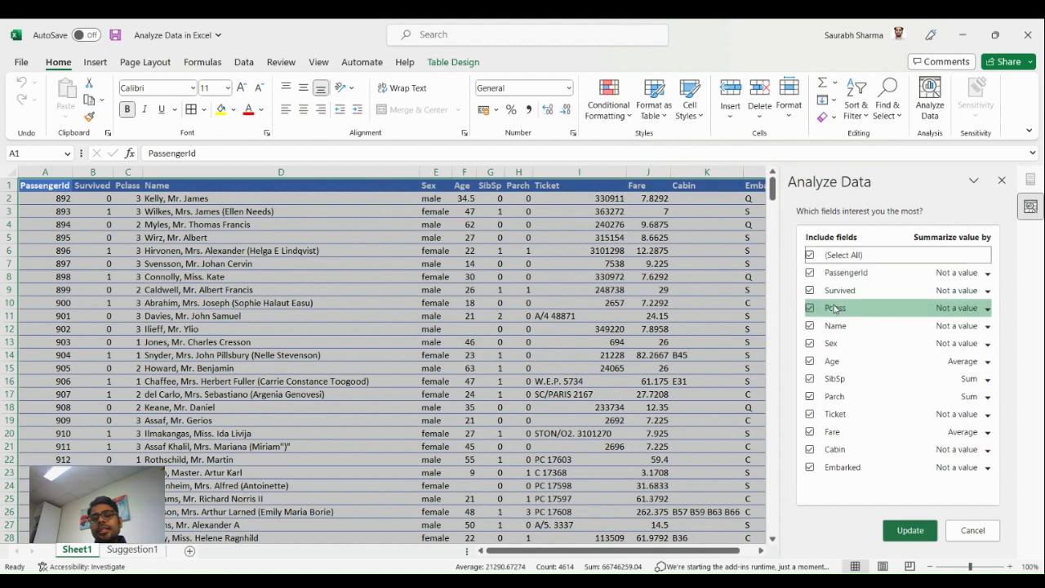
Step: Inspect the available summary options for the PassengerId and SibSp fields
{"action": "left_click", "coordinate": [980, 281]}
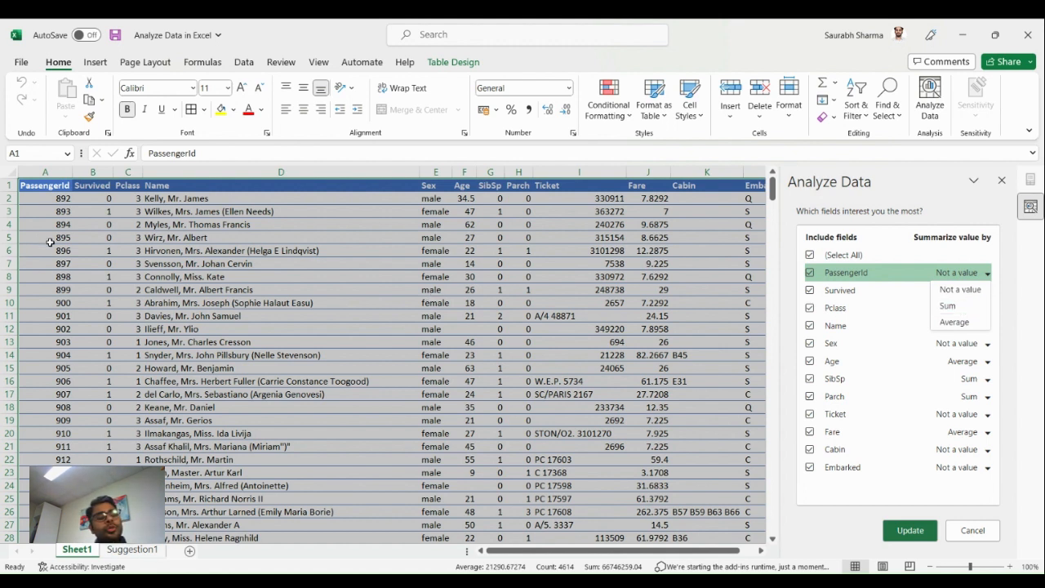
{"action": "left_click", "coordinate": [1009, 289]}
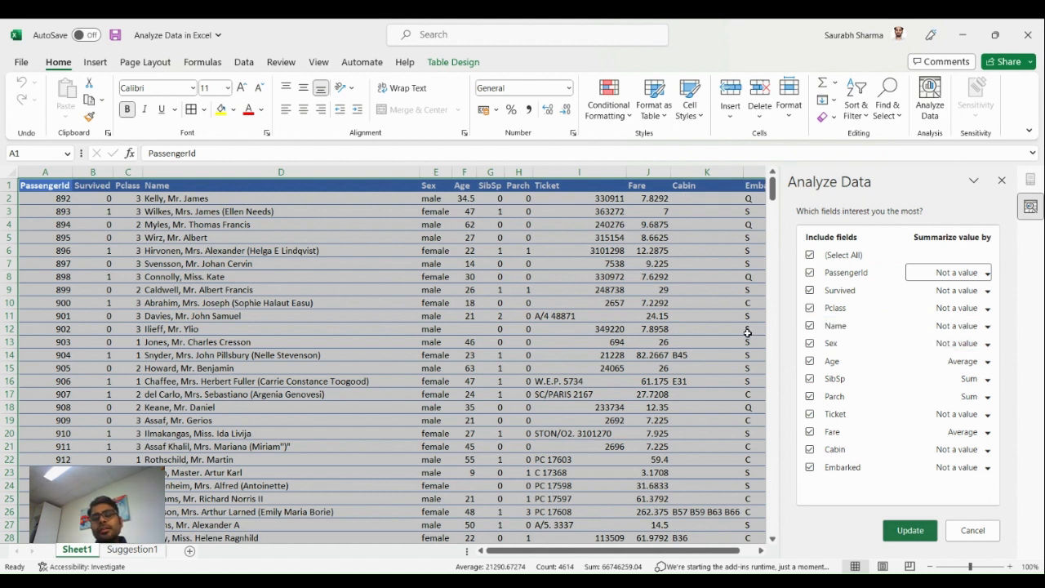
{"action": "left_click", "coordinate": [962, 378]}
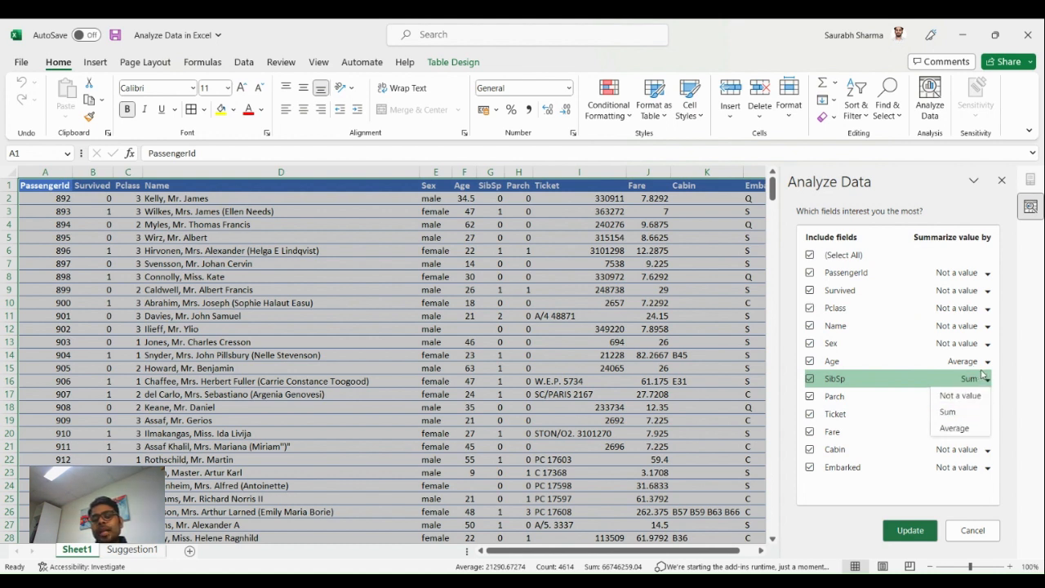
{"action": "left_click", "coordinate": [984, 378]}
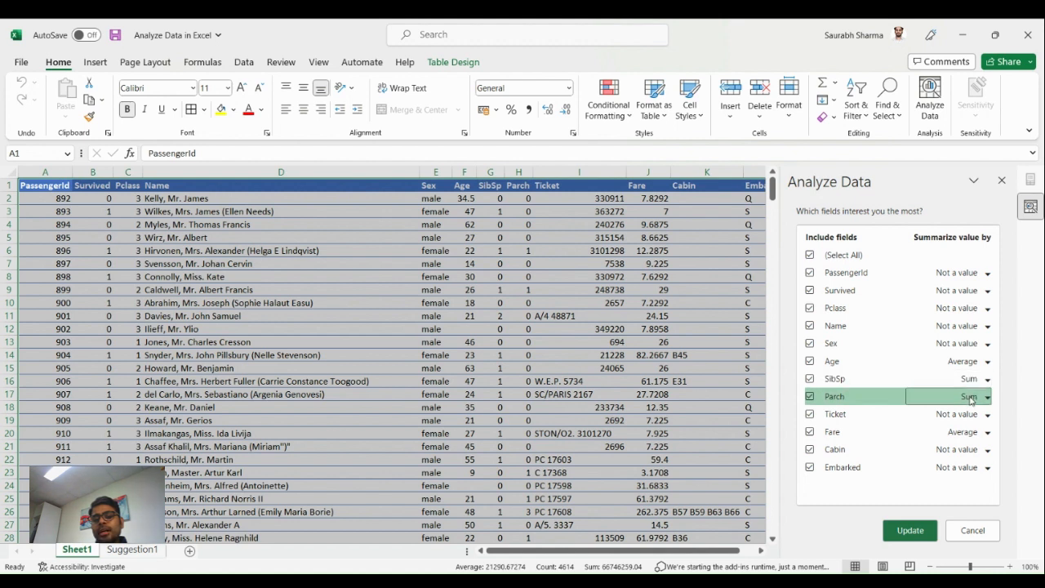
Step: Summarize the Parch and Fare fields by Average and update the insights
{"action": "left_click", "coordinate": [970, 397]}
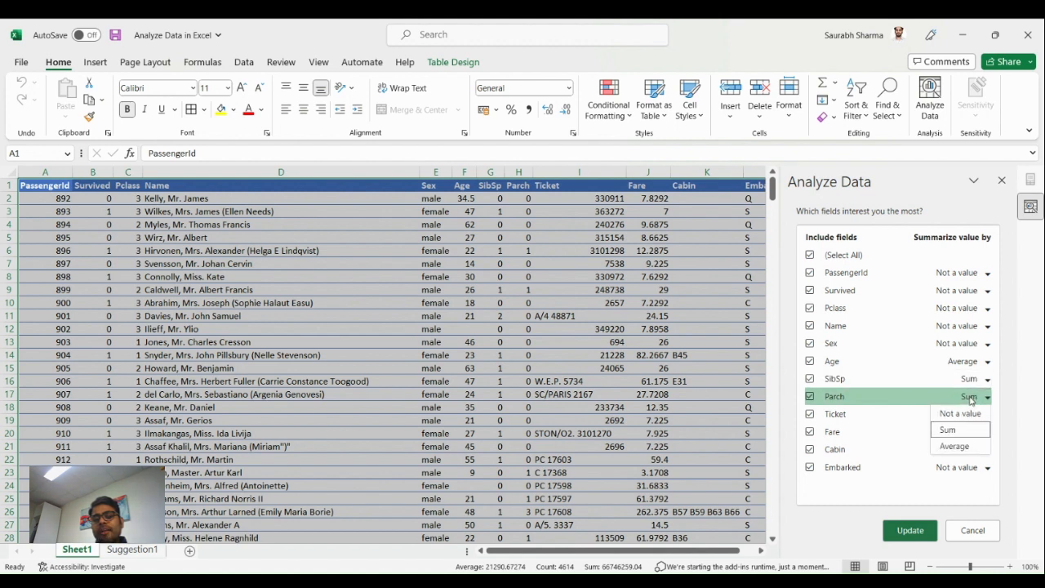
{"action": "left_click", "coordinate": [955, 446]}
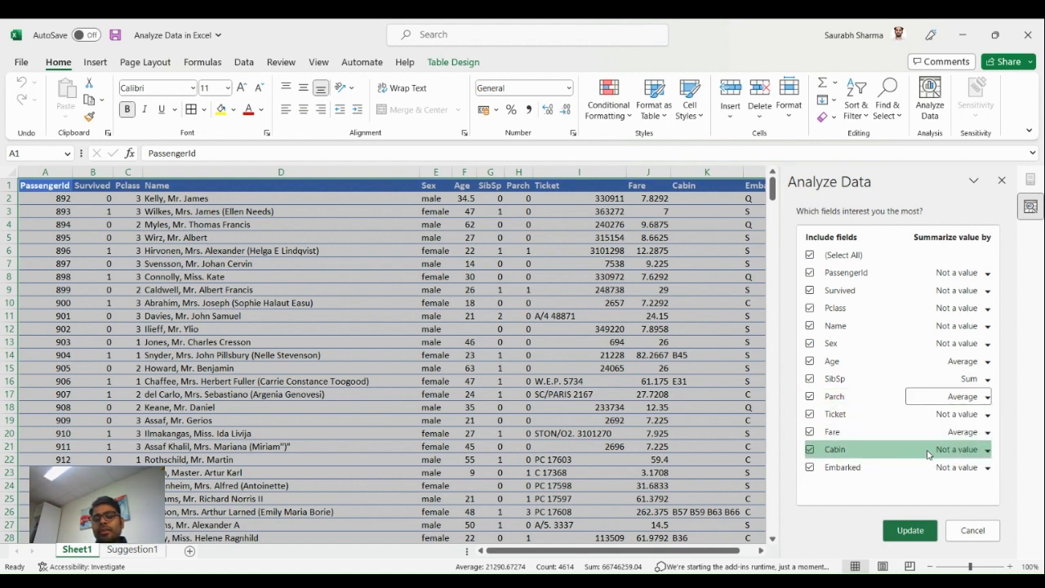
{"action": "left_click", "coordinate": [966, 430]}
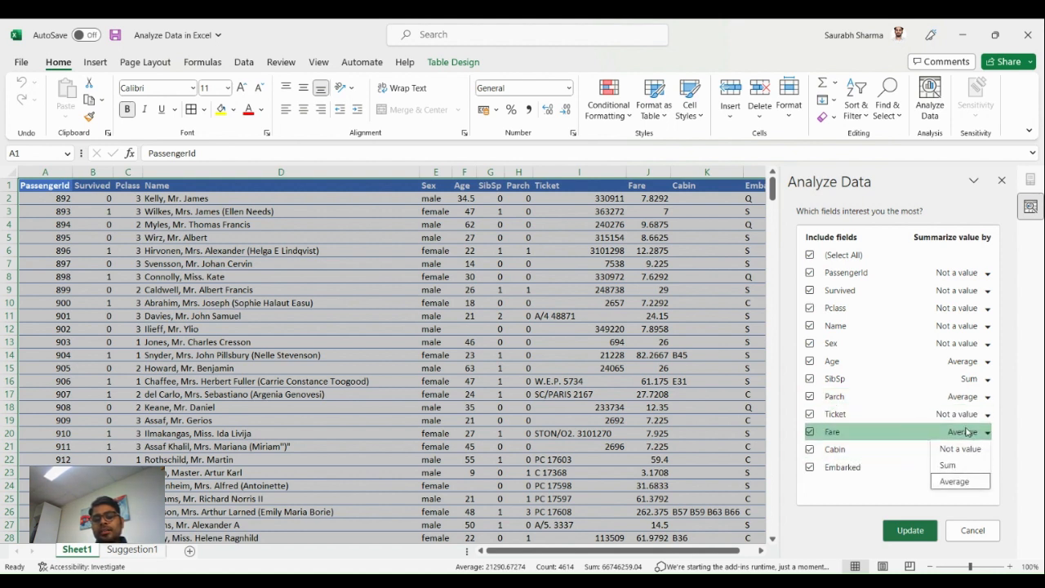
{"action": "left_click", "coordinate": [956, 466]}
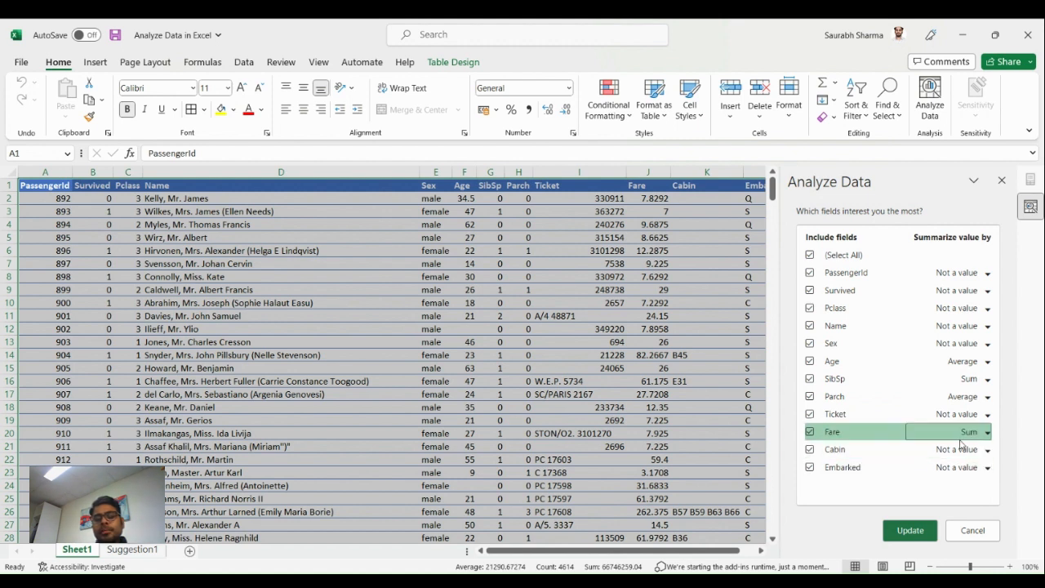
{"action": "left_click", "coordinate": [963, 434]}
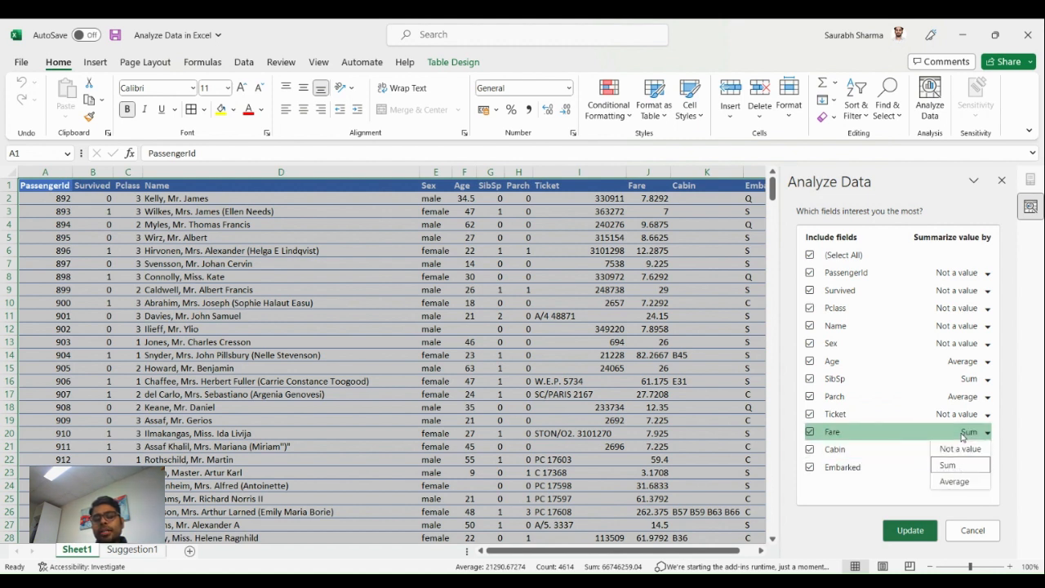
{"action": "left_click", "coordinate": [956, 481]}
{"action": "left_click", "coordinate": [904, 532]}
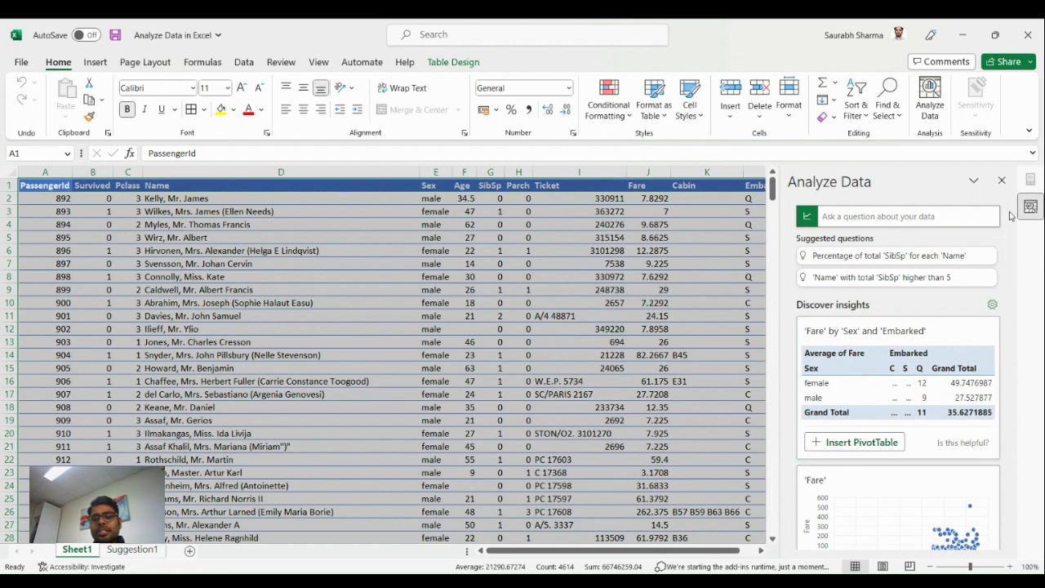
Step: Examine the suggested insights, including Fare by Sex and Embarked, Fare by Survived and Pclass, and the Fare charts
{"action": "scroll", "coordinate": [1005, 219], "scroll_direction": "down", "scroll_amount": 3}
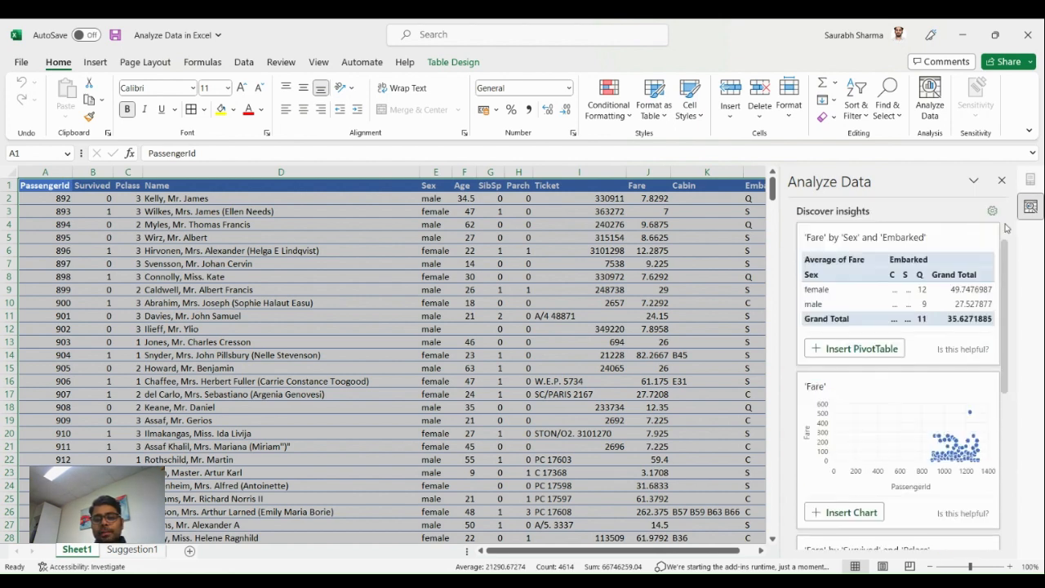
{"action": "scroll", "coordinate": [1005, 242], "scroll_direction": "up", "scroll_amount": 2}
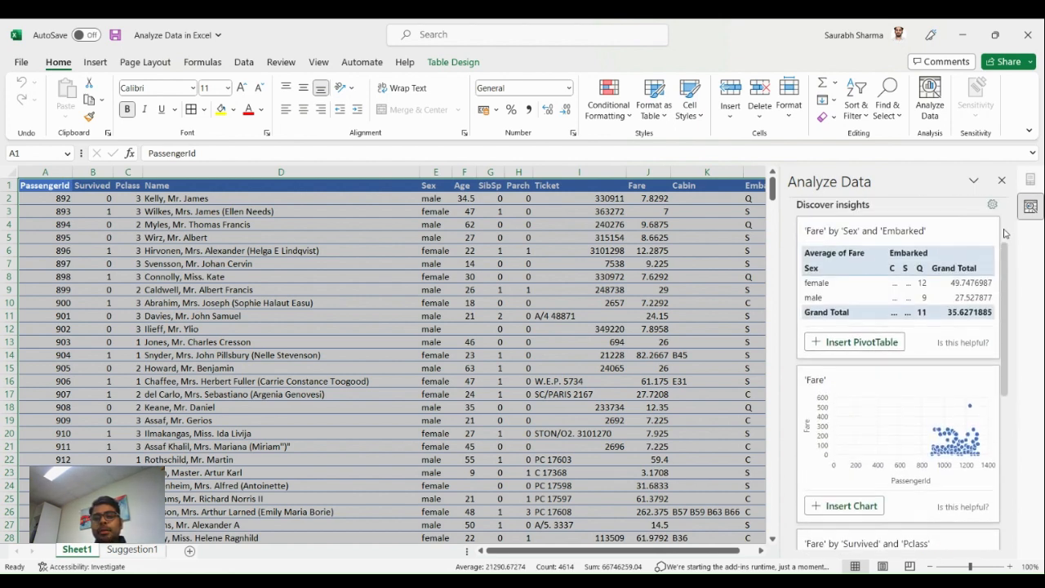
{"action": "scroll", "coordinate": [1003, 242], "scroll_direction": "down", "scroll_amount": 2}
{"action": "scroll", "coordinate": [1000, 242], "scroll_direction": "up", "scroll_amount": 1}
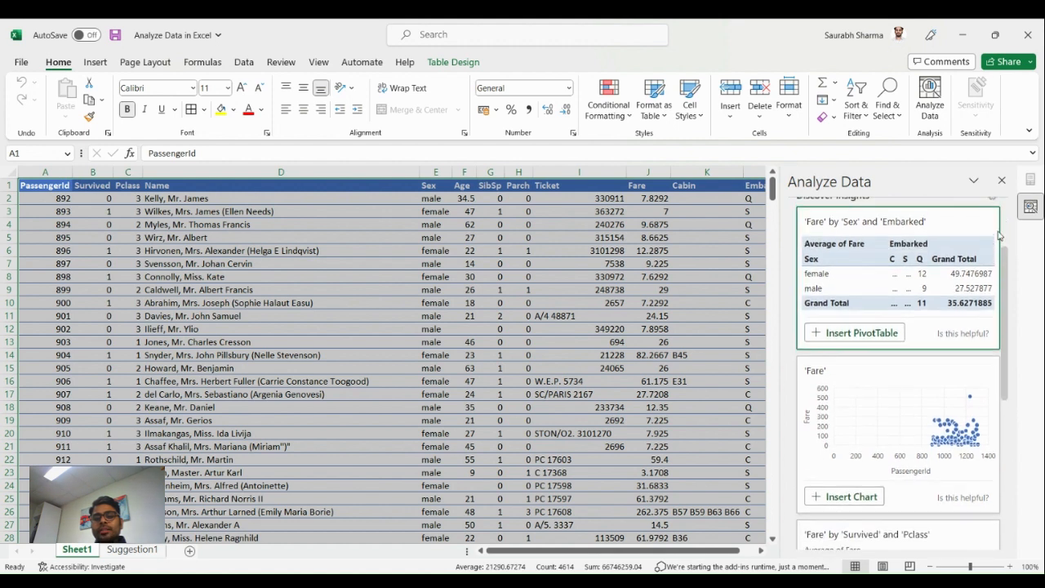
{"action": "scroll", "coordinate": [998, 252], "scroll_direction": "down", "scroll_amount": 2}
{"action": "scroll", "coordinate": [997, 259], "scroll_direction": "down", "scroll_amount": 2}
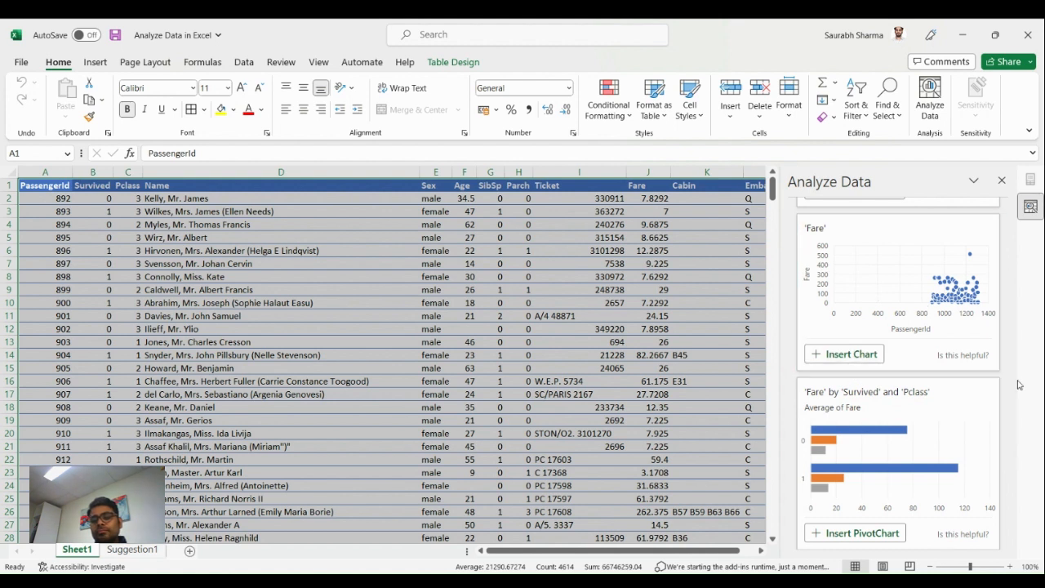
{"action": "left_click_drag", "start_coordinate": [1006, 376], "coordinate": [1008, 426]}
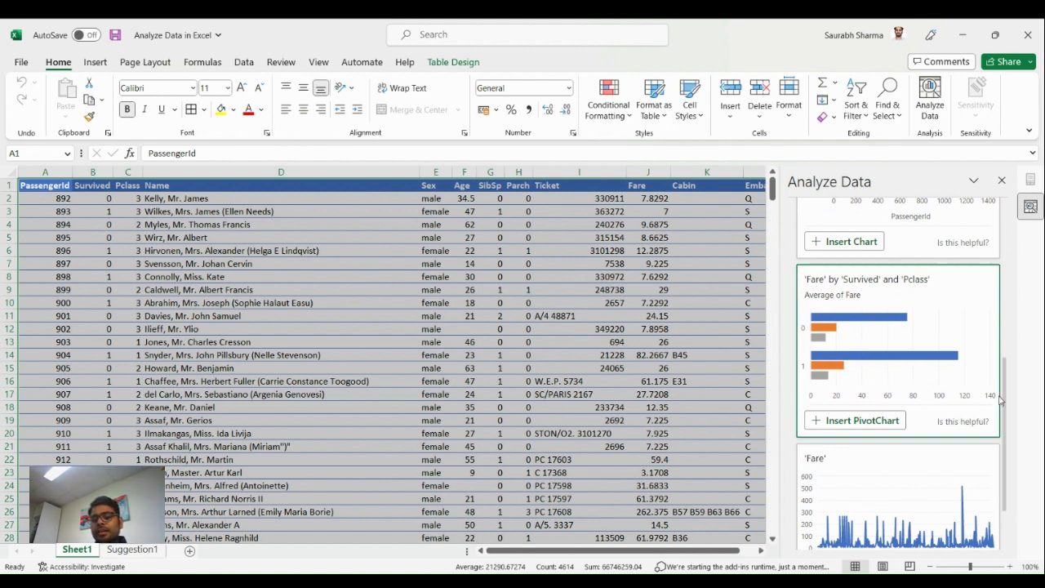
{"action": "scroll", "coordinate": [1004, 399], "scroll_direction": "down", "scroll_amount": 2}
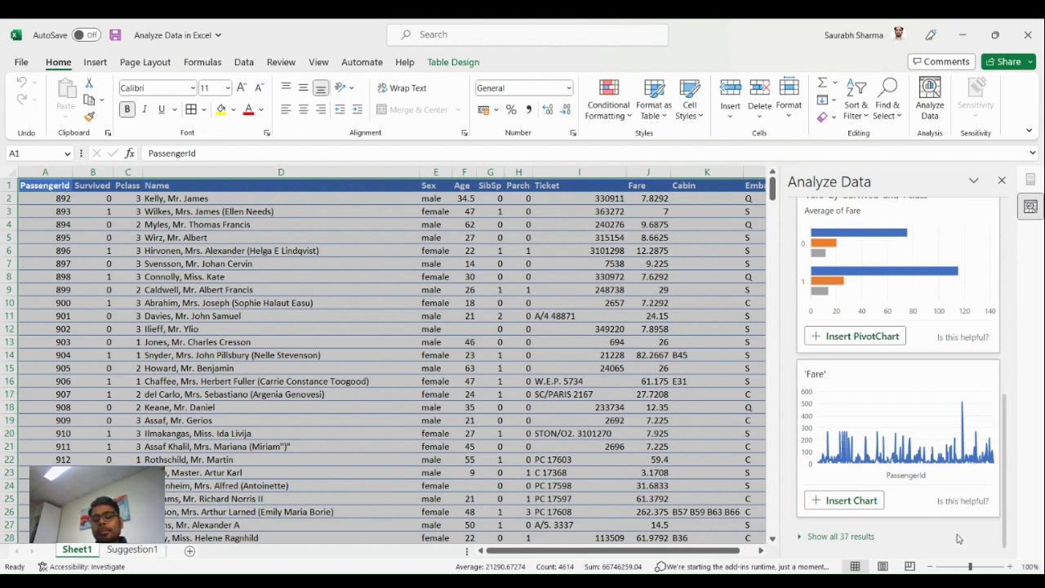
Step: Show all the suggested insights and insert the PivotChart comparing SibSp by Name for Cabin B57 B59 B63 B66
{"action": "left_click", "coordinate": [808, 538]}
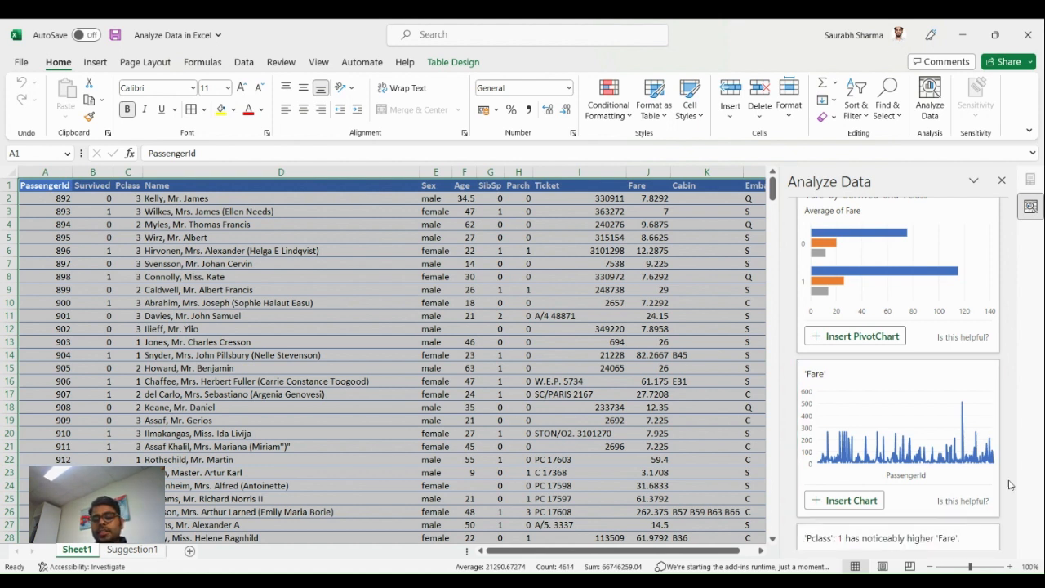
{"action": "scroll", "coordinate": [1007, 477], "scroll_direction": "down", "scroll_amount": 5}
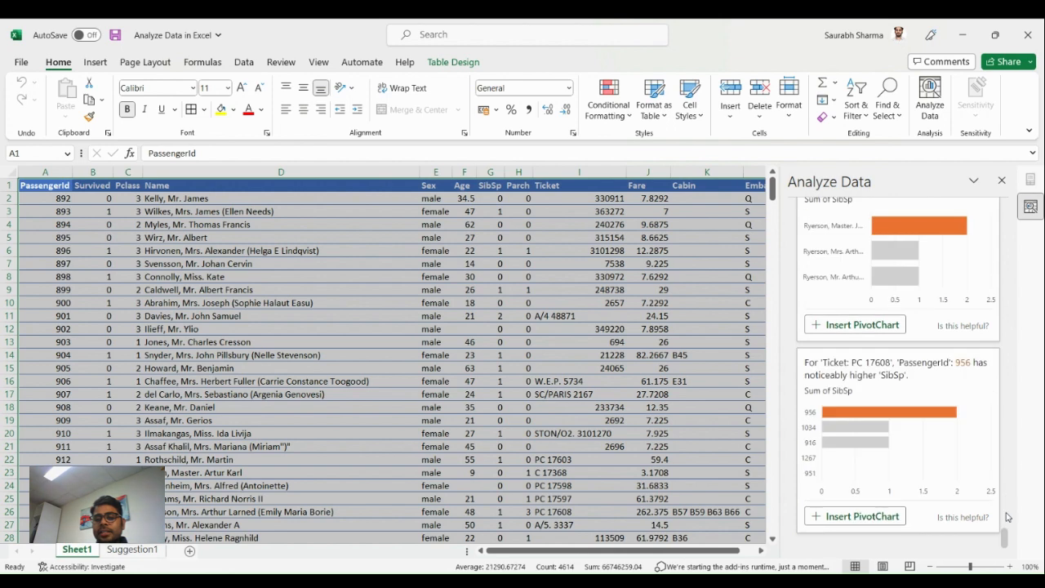
{"action": "left_click", "coordinate": [1031, 206]}
{"action": "left_click", "coordinate": [1031, 208]}
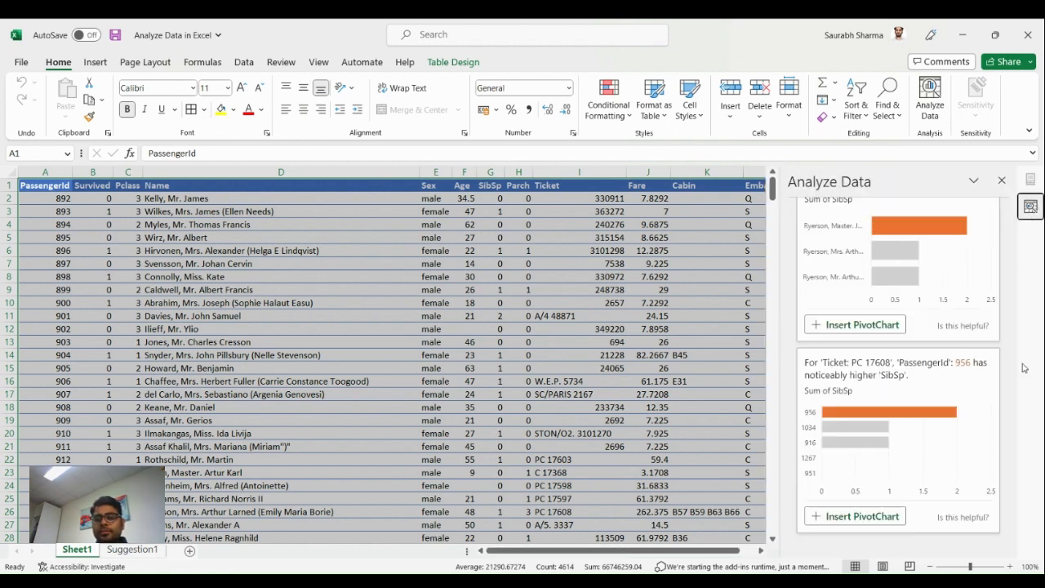
{"action": "left_click", "coordinate": [855, 325]}
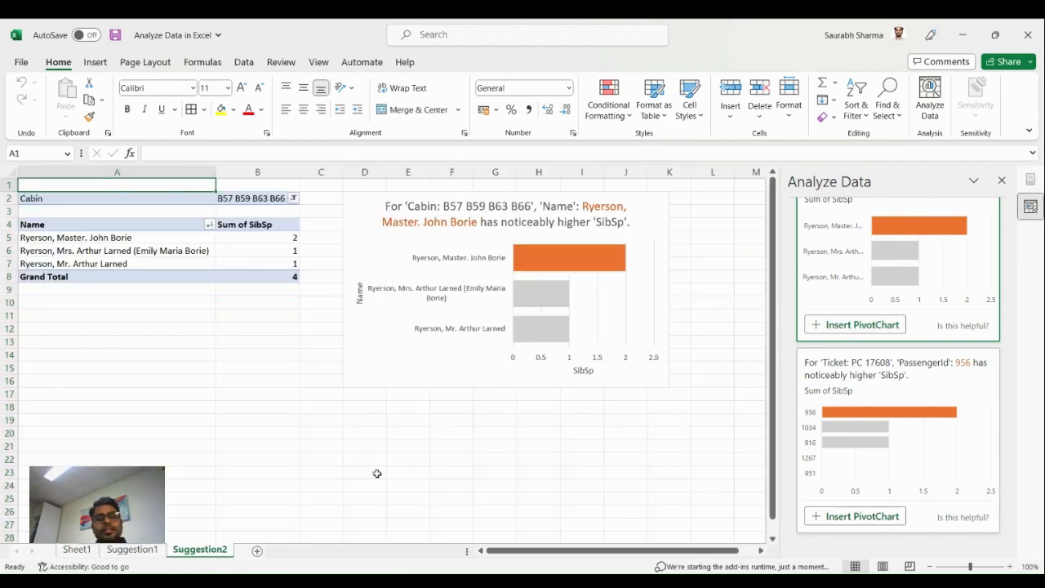
Step: Return to Sheet1, close Analyze Data and select the PassengerId header cell A1
{"action": "left_click", "coordinate": [67, 553]}
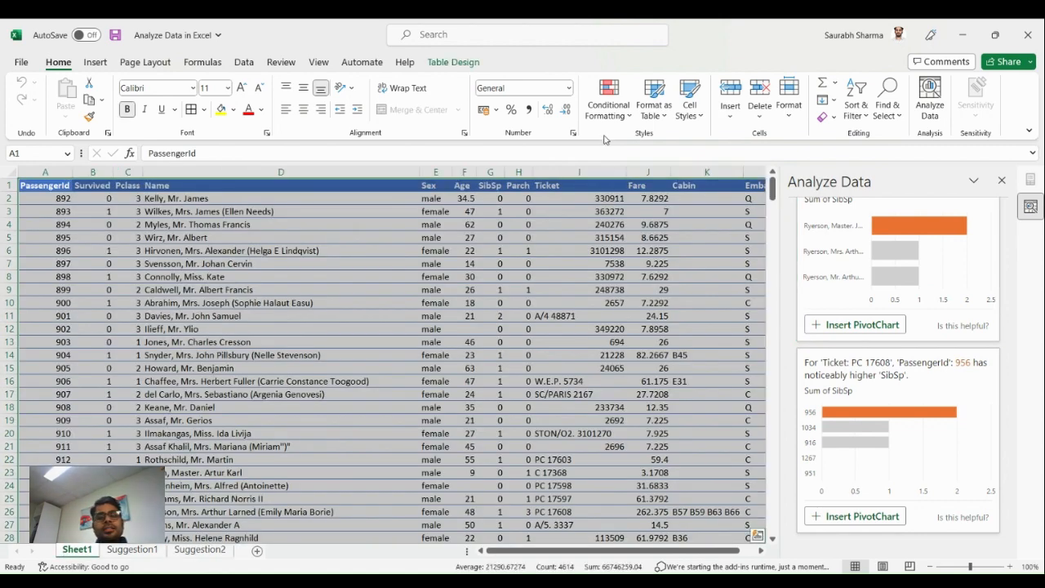
{"action": "left_click", "coordinate": [1001, 182]}
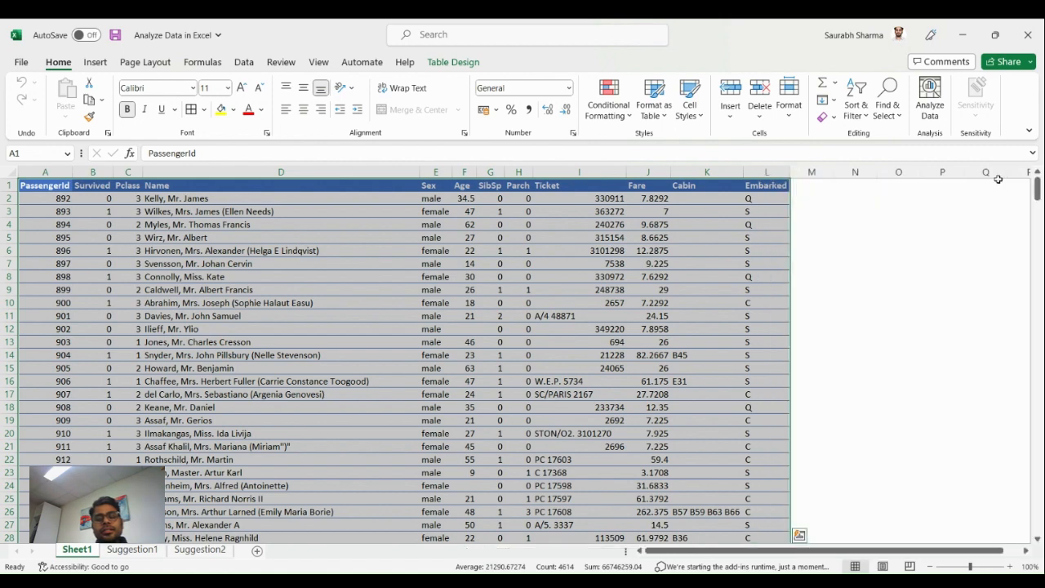
{"action": "left_click", "coordinate": [595, 328]}
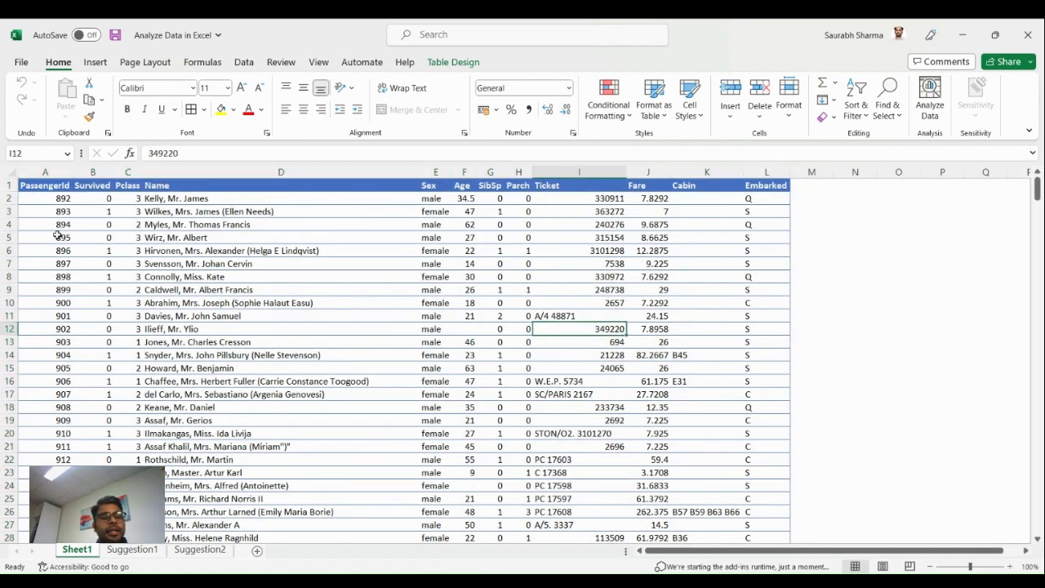
{"action": "left_click", "coordinate": [48, 186]}
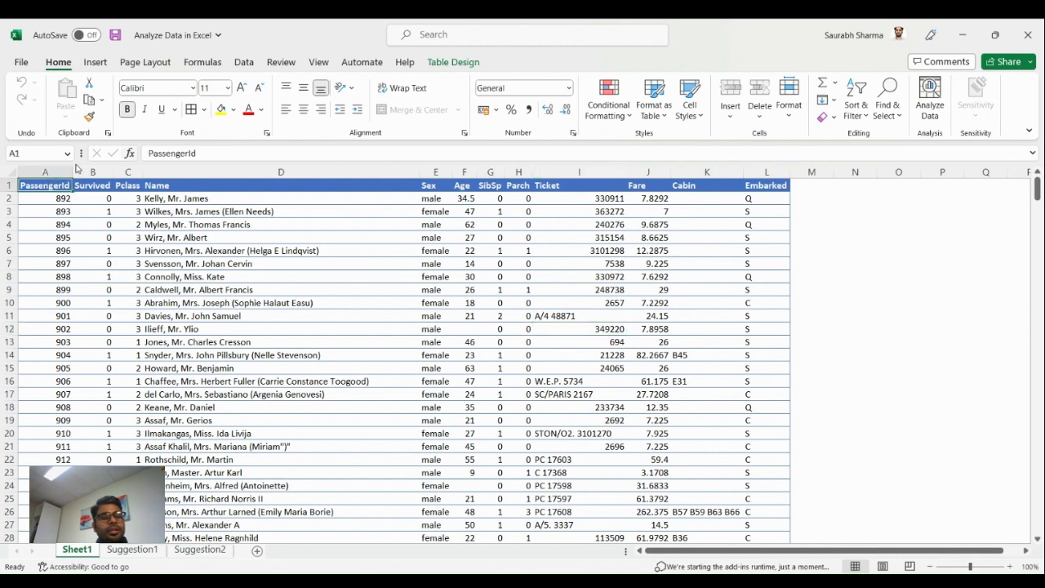